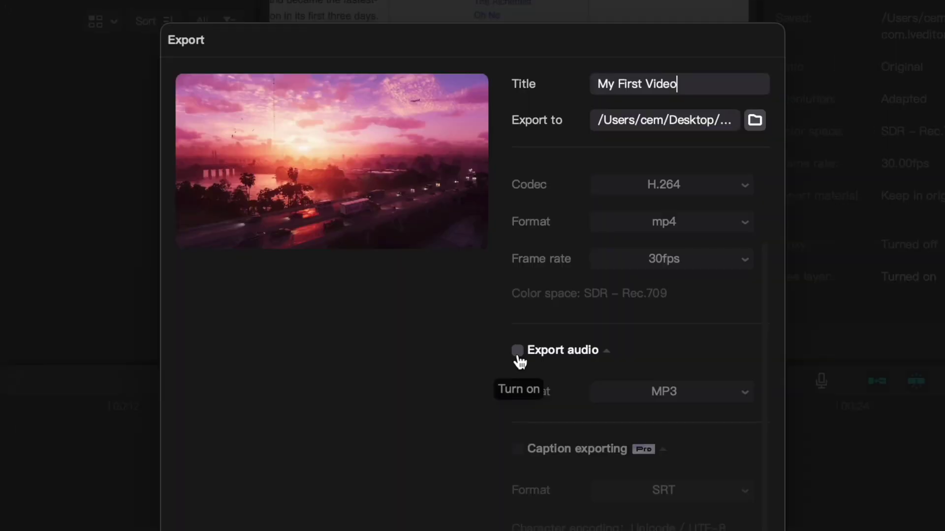
Step: Split the GTA 6 Trailer Views & Earnings clip at about 00:41
click(518, 356)
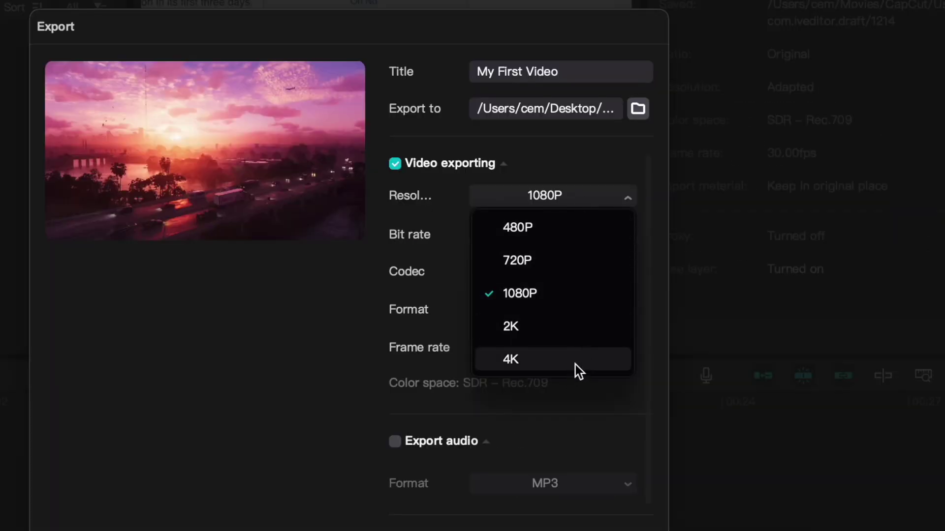
click(575, 365)
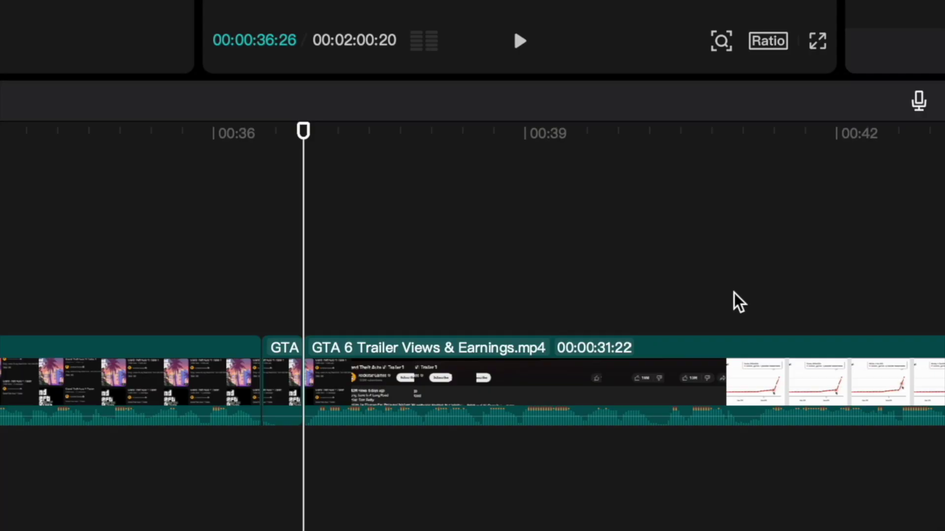
click(732, 300)
key(super+b)
drag(732, 301, 769, 309)
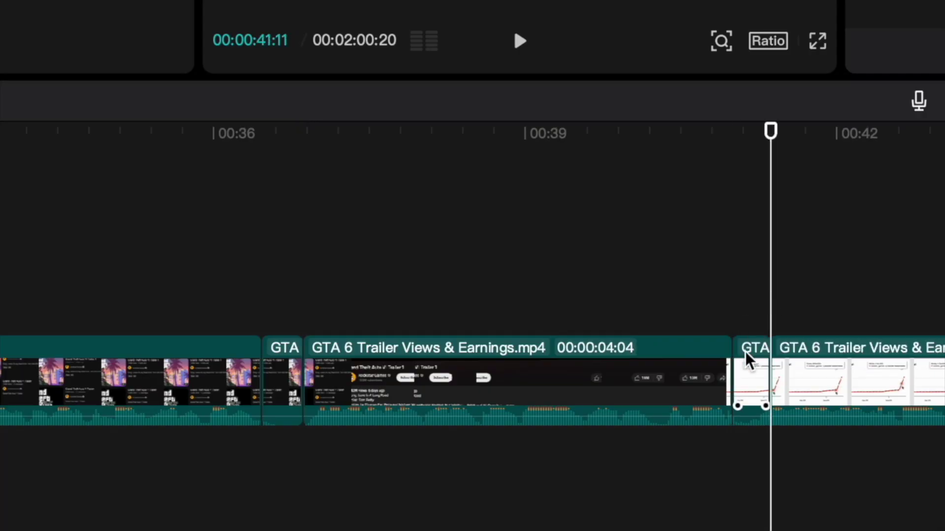
Step: Delete both short GTA clips, shortening the project to 01:59:27
click(748, 364)
key(Delete)
click(289, 350)
key(Delete)
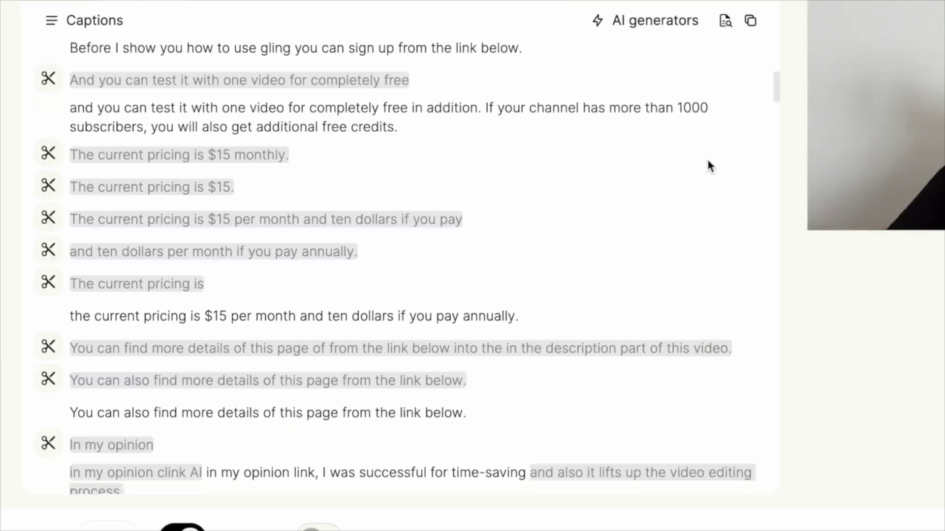
scroll(709, 165, down, 1)
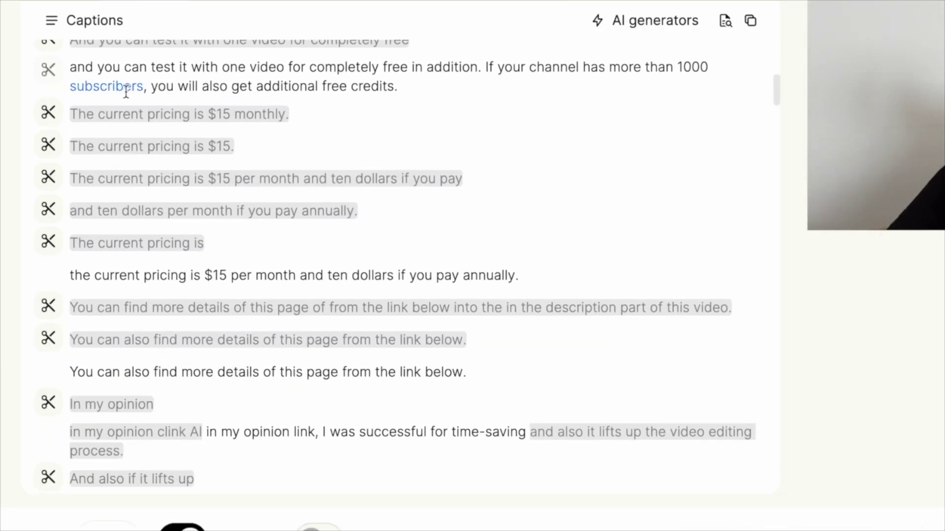
triple_click(72, 114)
drag(128, 157, 232, 259)
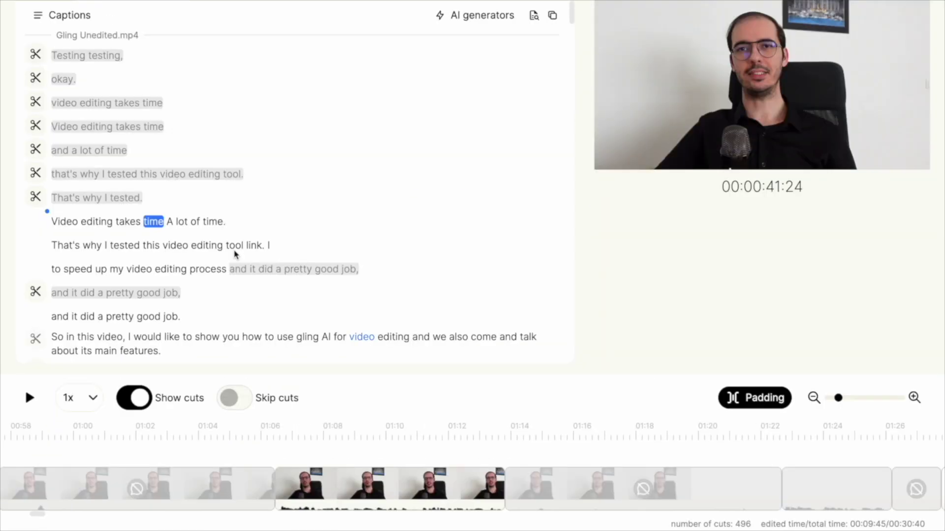
scroll(232, 251, down, 8)
scroll(226, 246, up, 7)
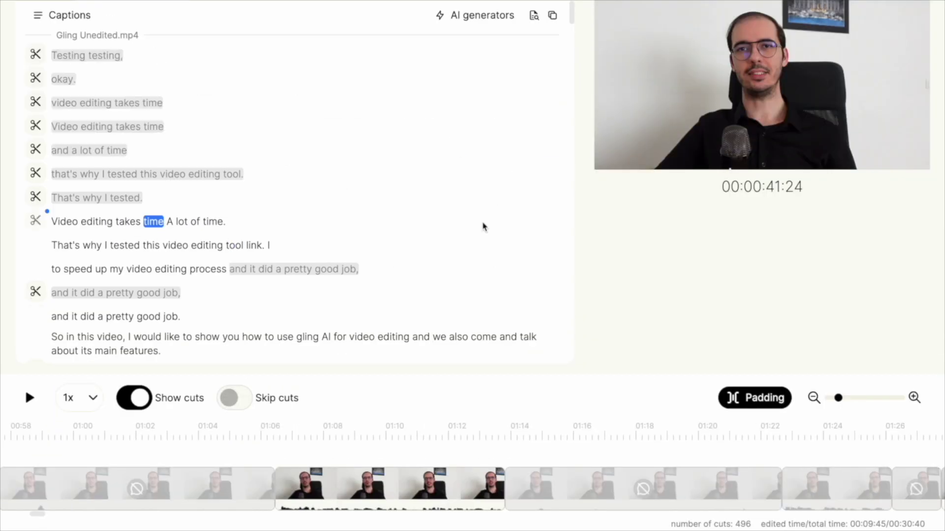
scroll(503, 247, down, 2)
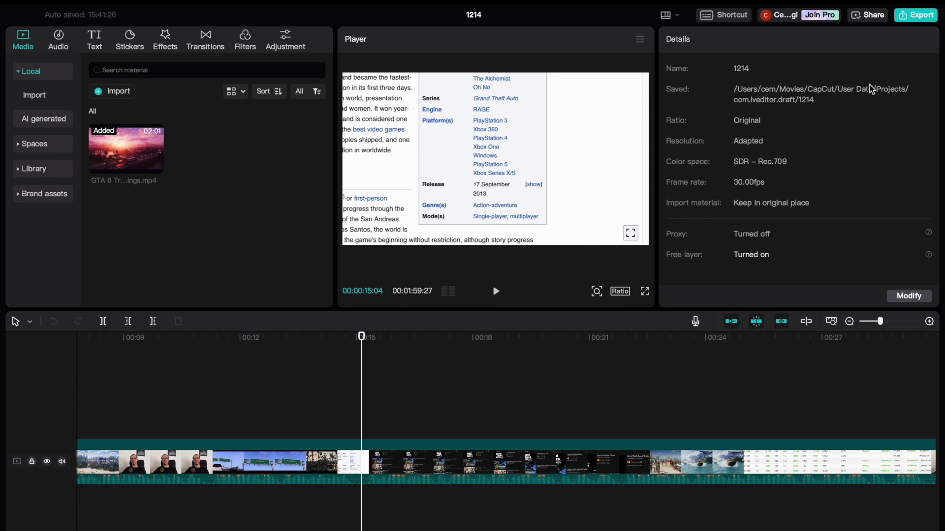
Step: Retitle the export from '1214' to 'My First Video' and open the export-location folder picker
click(915, 15)
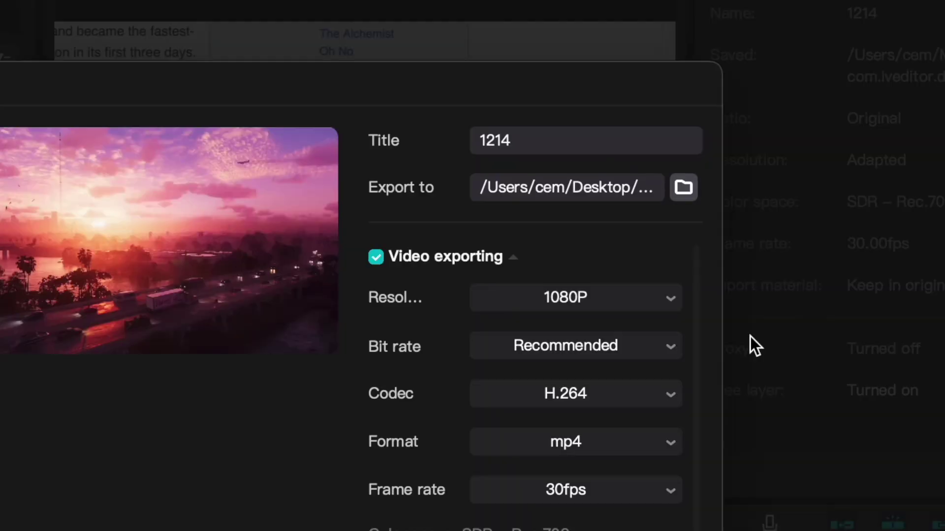
click(547, 143)
key(super+a)
text(My First Video)
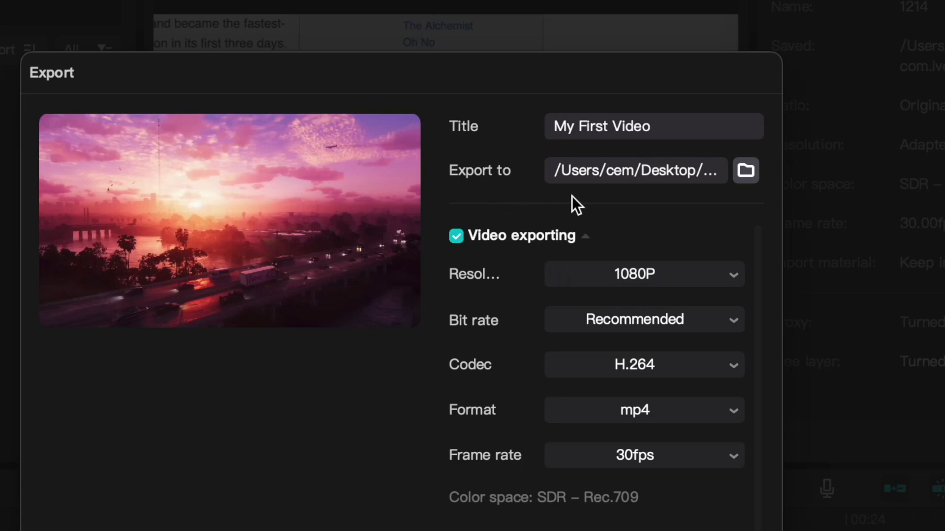
click(736, 181)
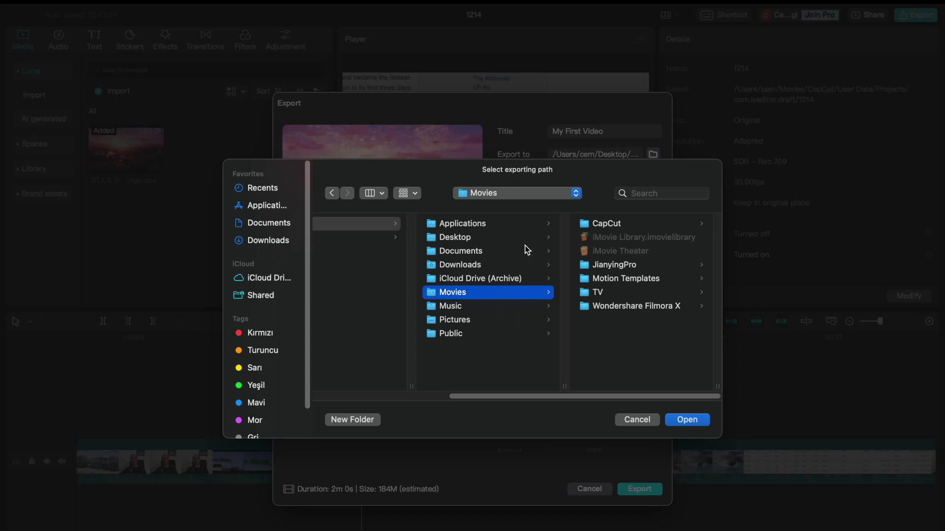
Step: Cancel the folder picker, keeping the Desktop location, and switch off video exporting
click(637, 420)
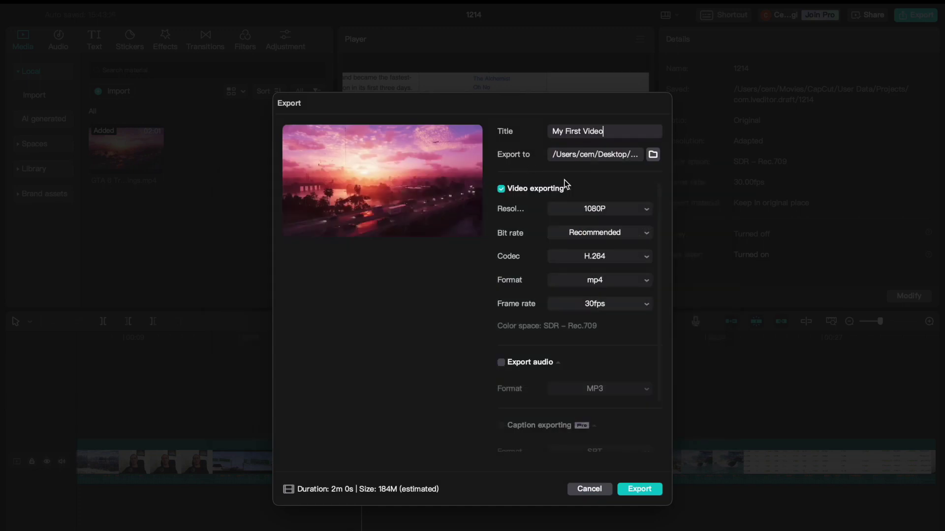
click(502, 192)
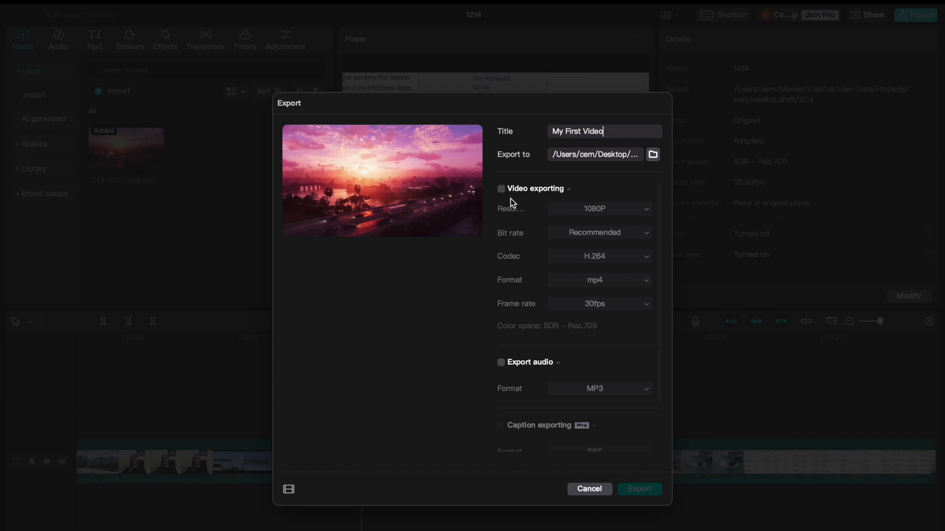
Step: Enable audio export, keep MP3 as its format, then switch audio export back off
scroll(573, 279, down, 2)
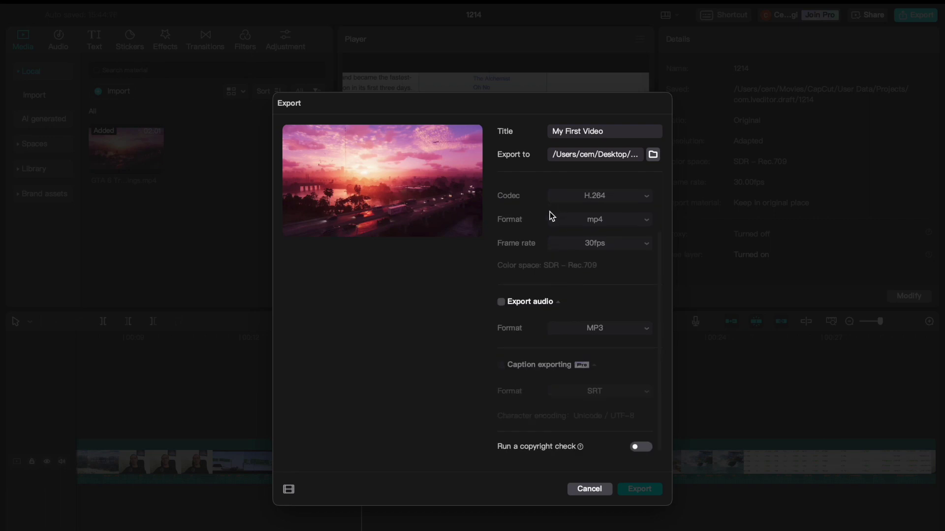
click(501, 301)
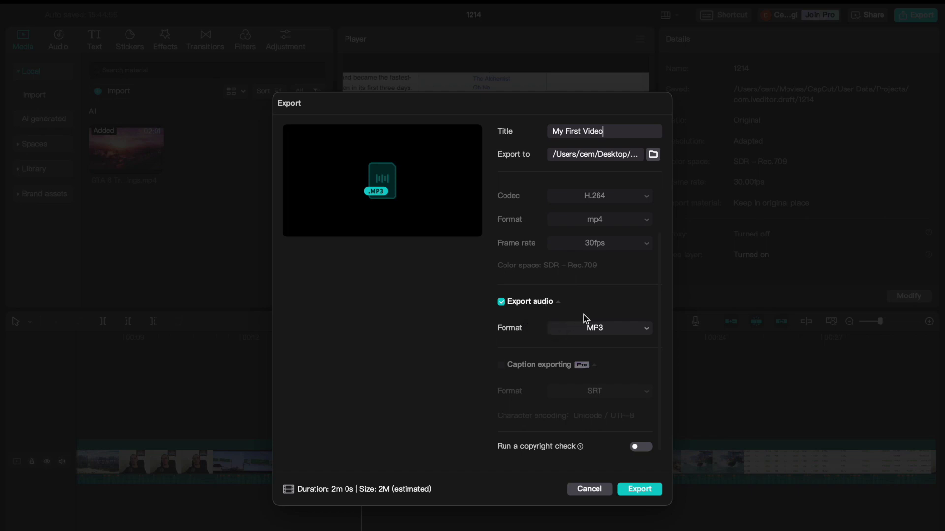
click(628, 331)
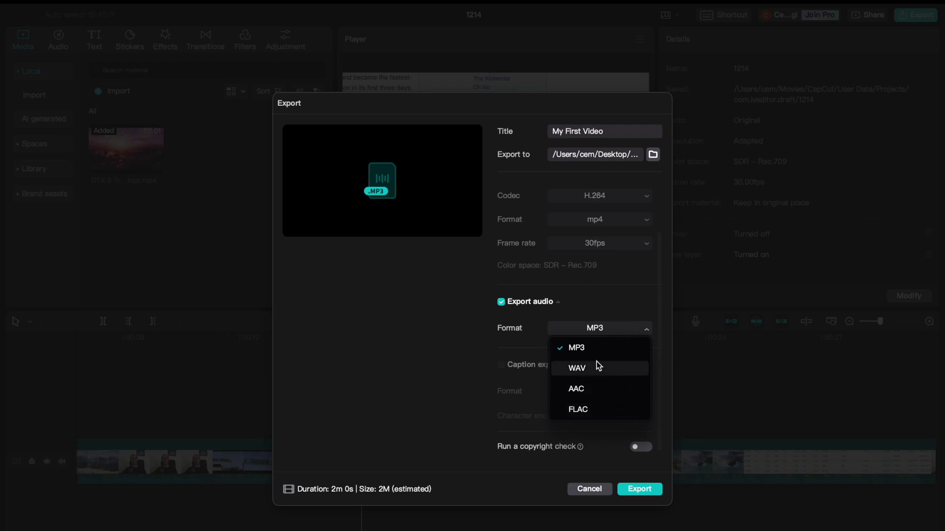
click(597, 346)
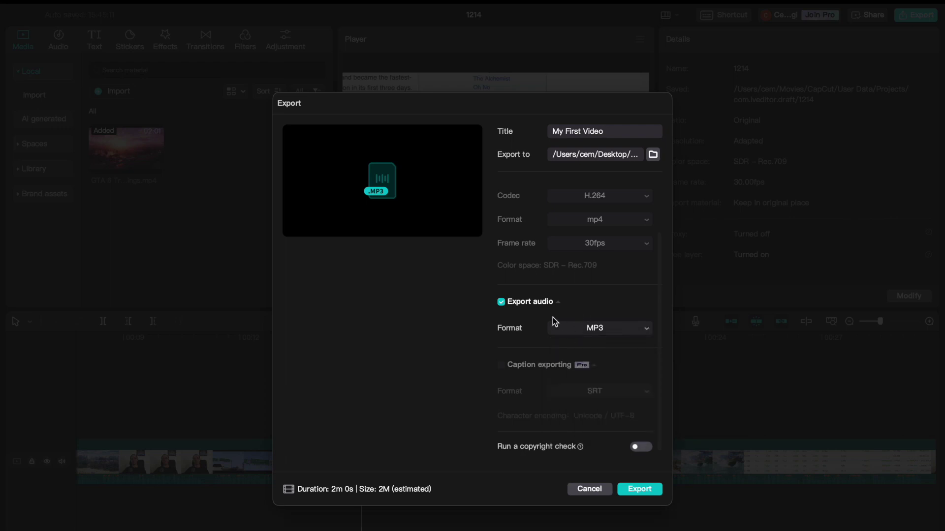
click(501, 301)
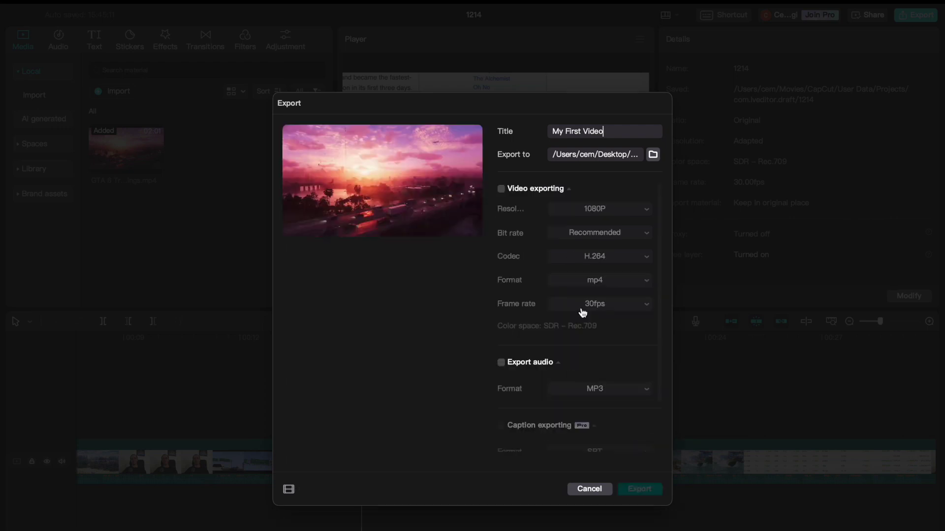
Step: Re-enable video exporting and try 4K resolution before settling on 1080P (about 184M)
click(501, 190)
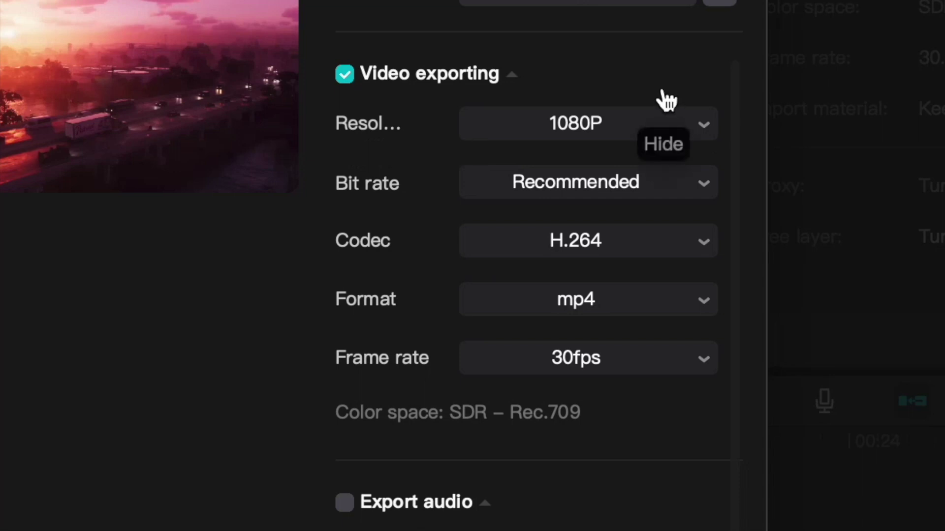
click(634, 127)
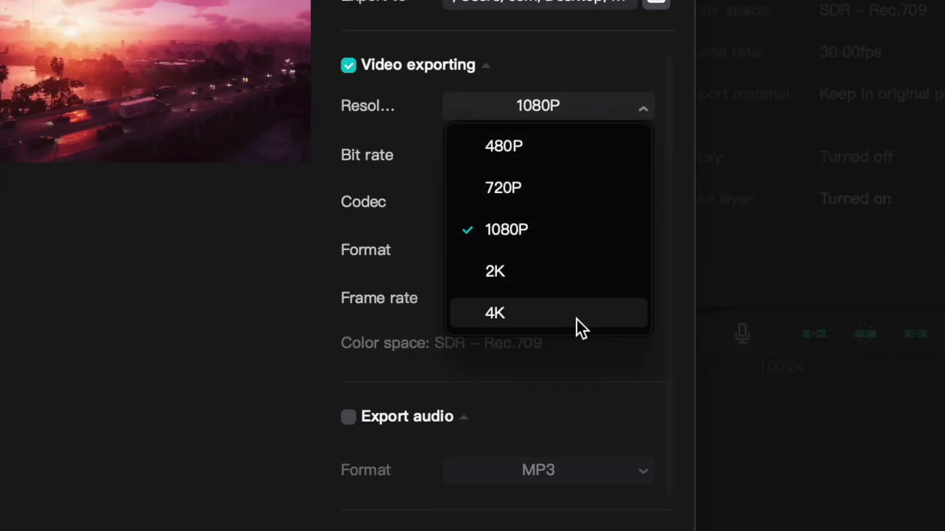
click(560, 318)
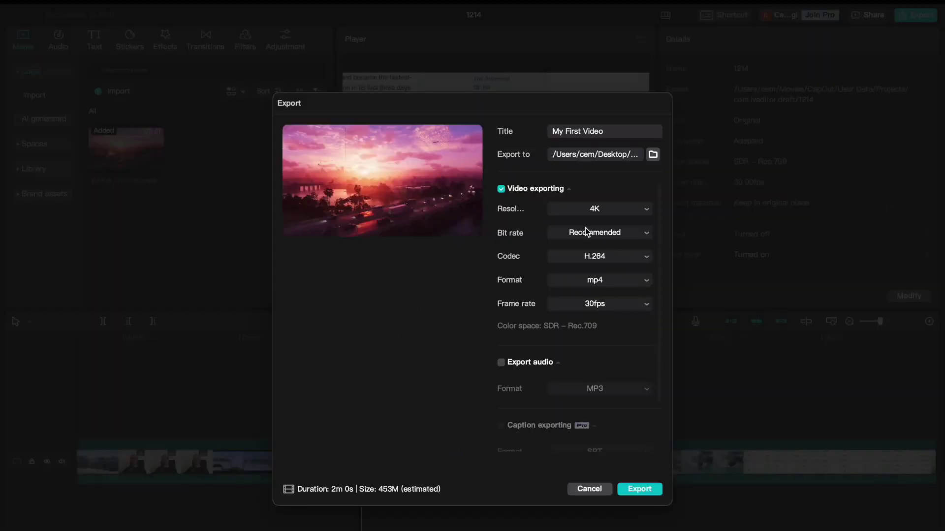
click(619, 208)
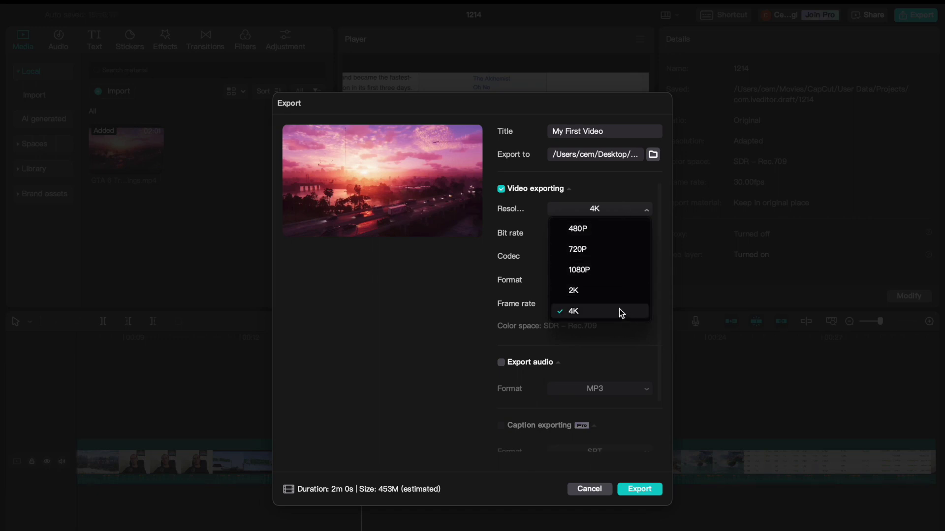
click(617, 274)
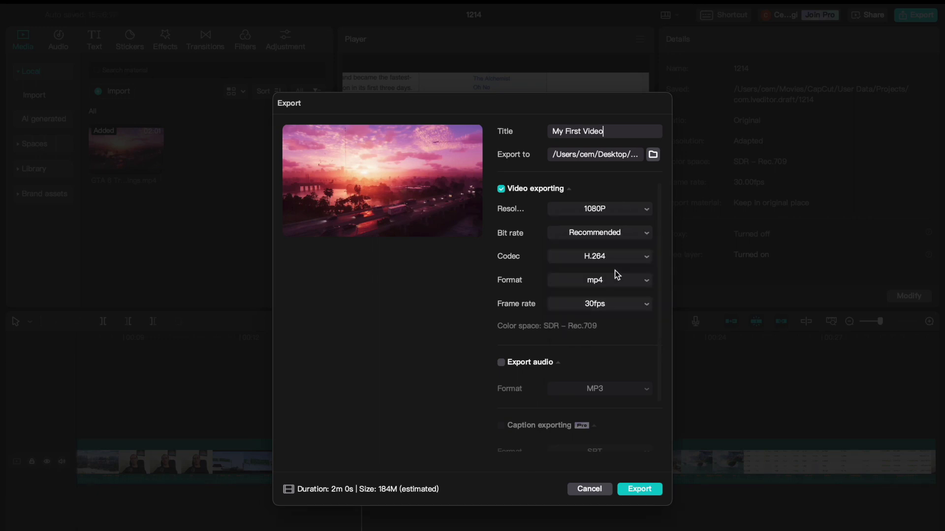
click(617, 208)
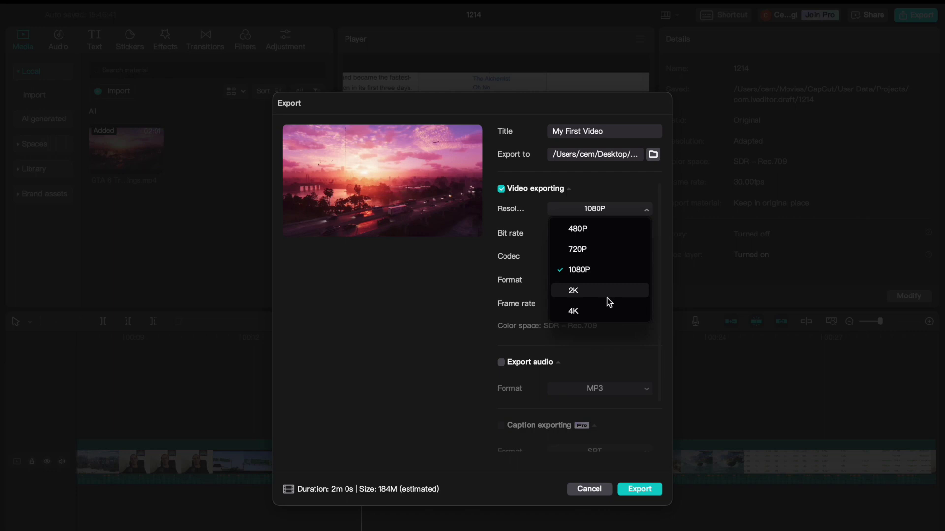
click(533, 199)
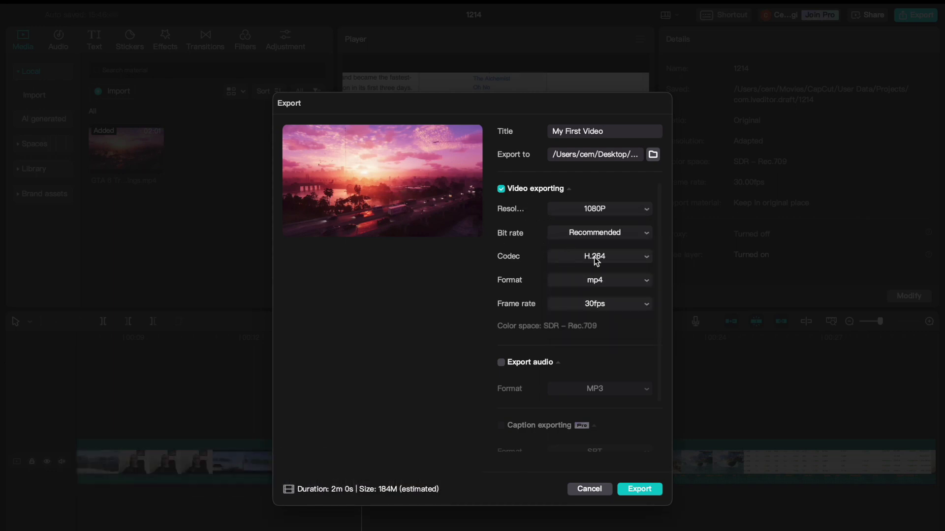
click(565, 260)
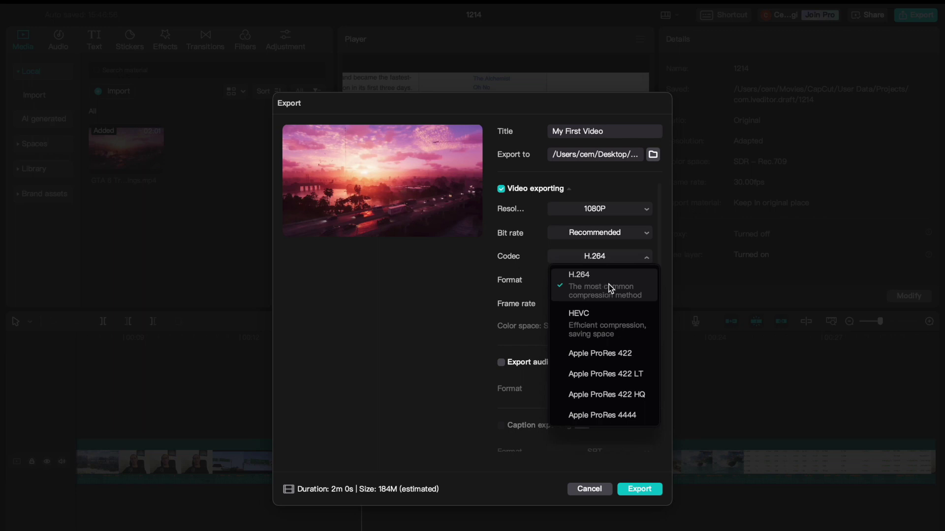
click(610, 284)
click(604, 259)
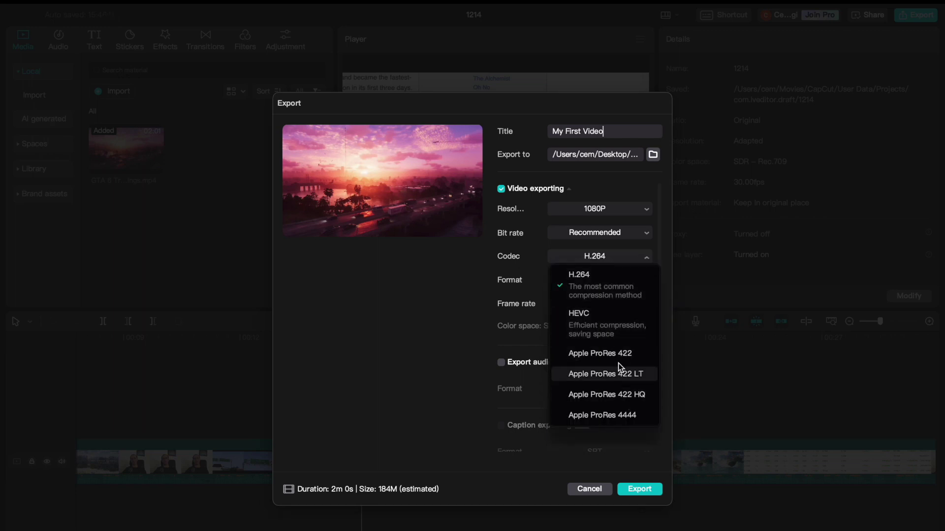
click(527, 256)
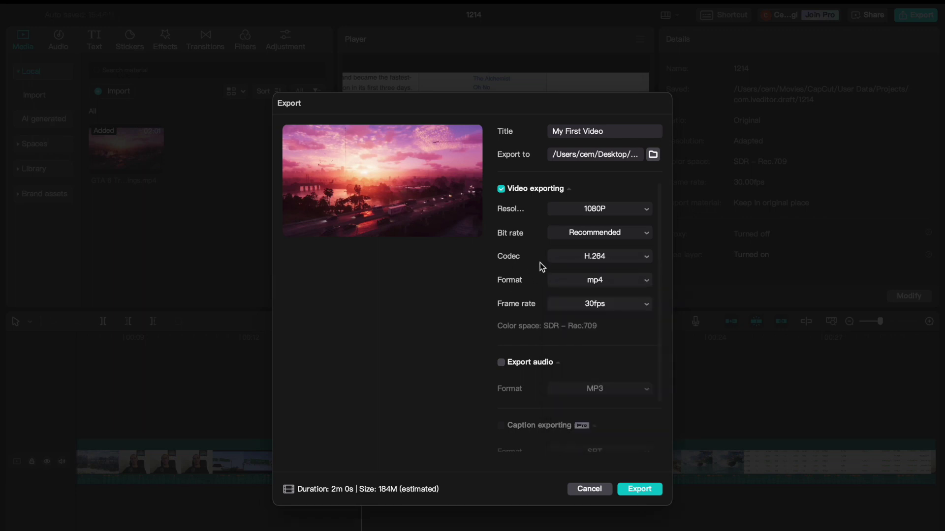
click(619, 285)
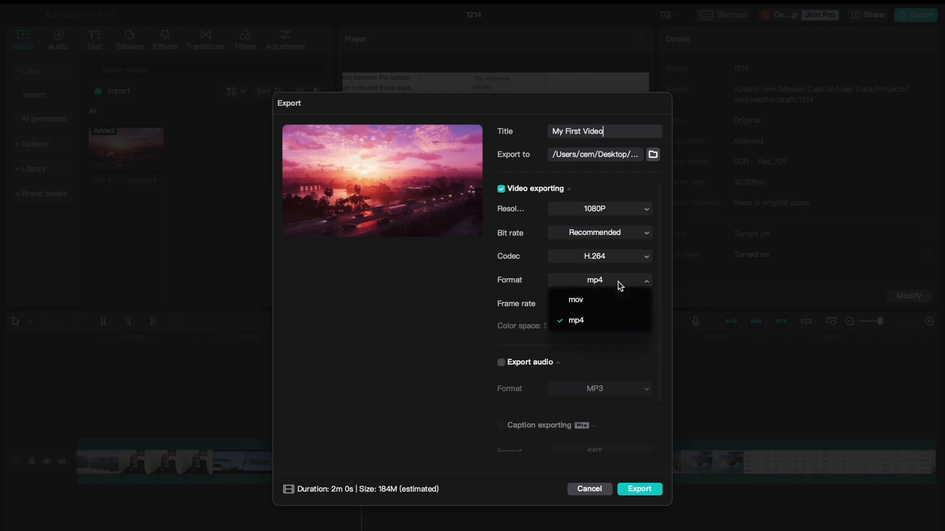
click(600, 320)
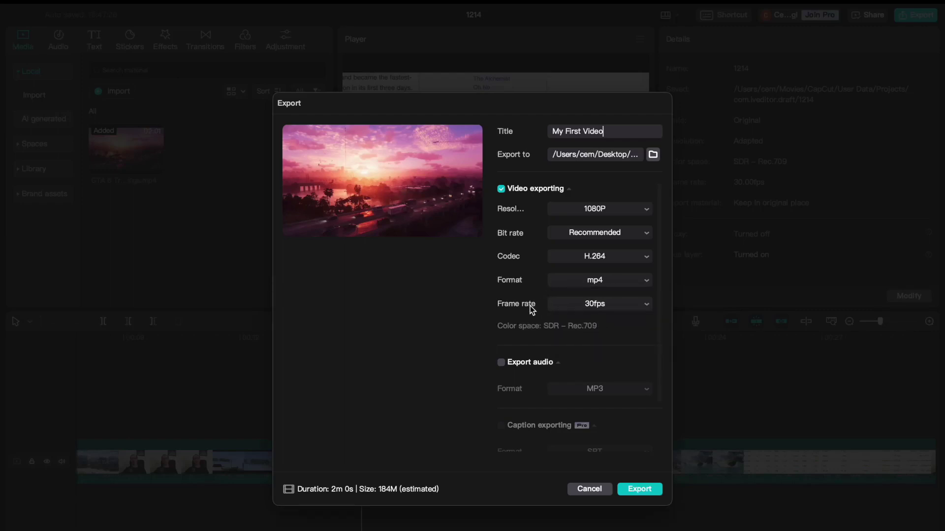
click(589, 305)
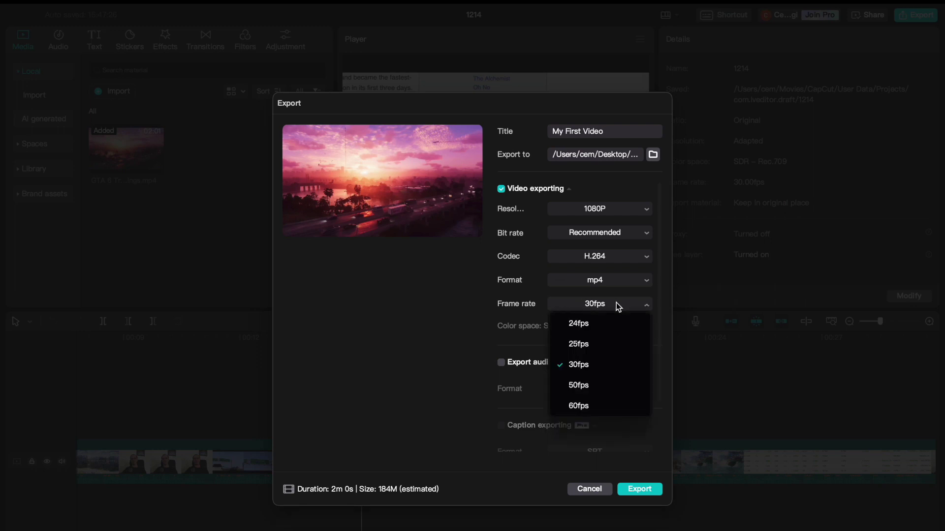
click(611, 365)
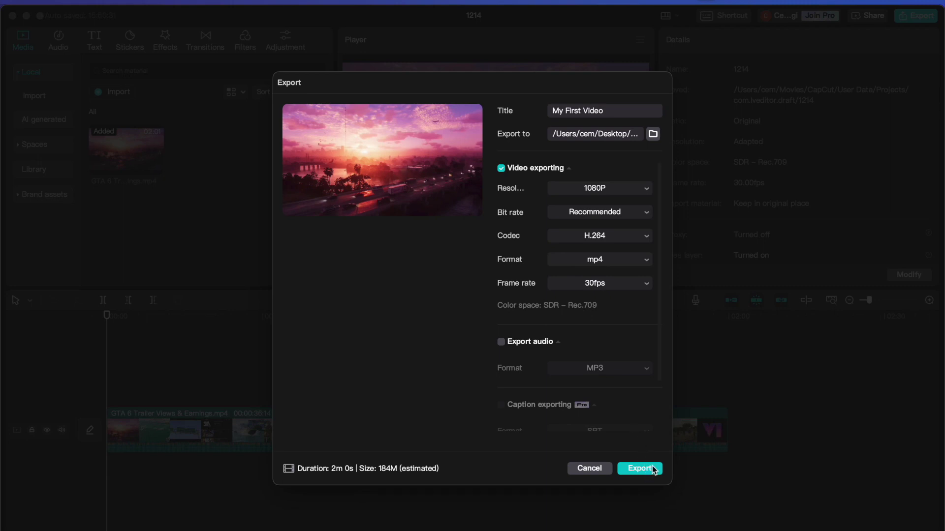
Step: Export 'My First Video' to the Desktop, then close the sharing window when done
click(640, 469)
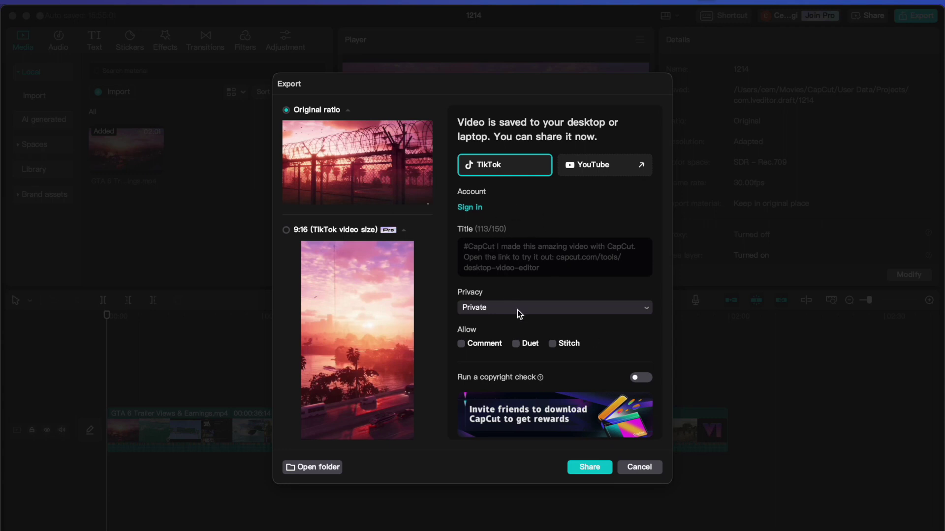
click(639, 468)
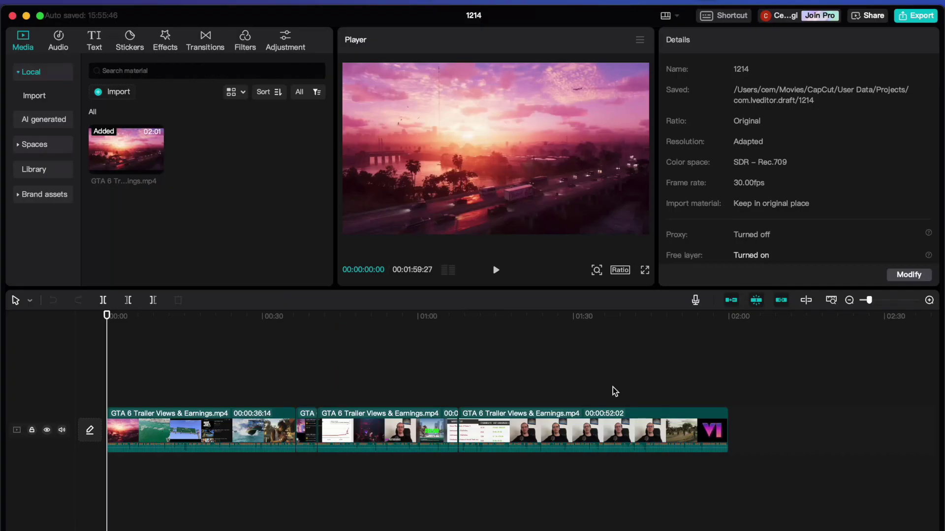